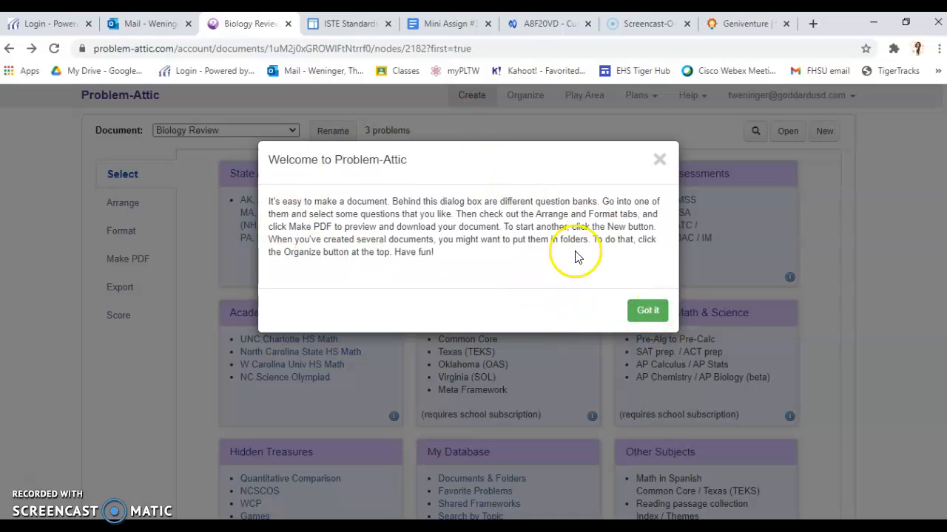
# Step: Dismiss the welcome message and view Documents & Folders in My Database, returning to the question bank overview
pyautogui.click(648, 310)
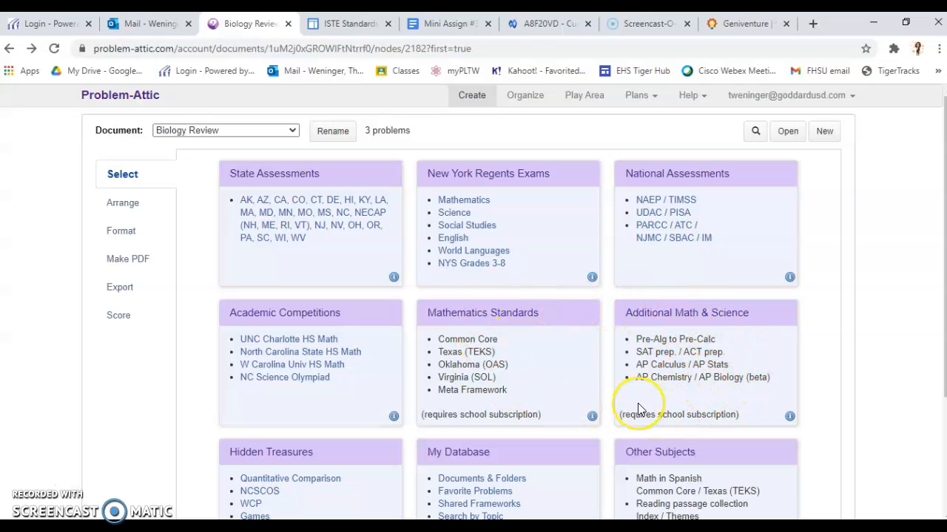
pyautogui.scroll(-1, 557, 425)
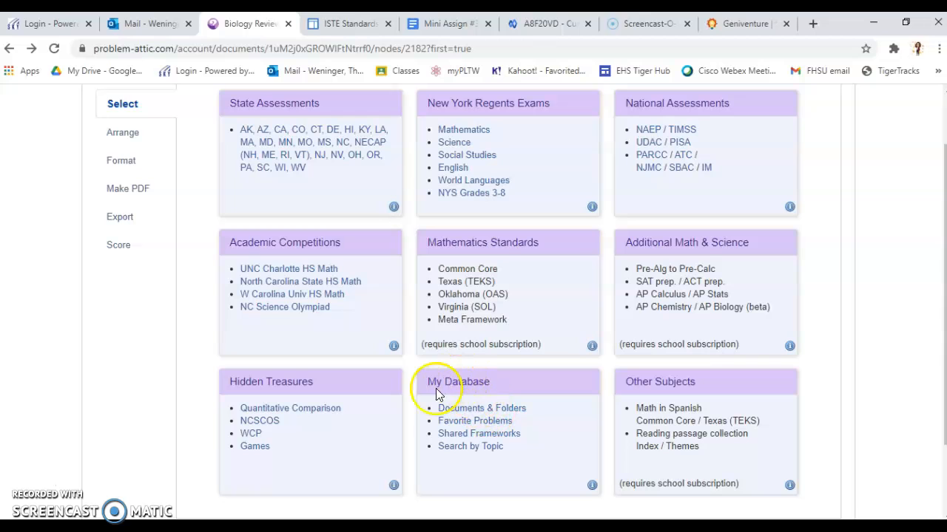
pyautogui.click(475, 411)
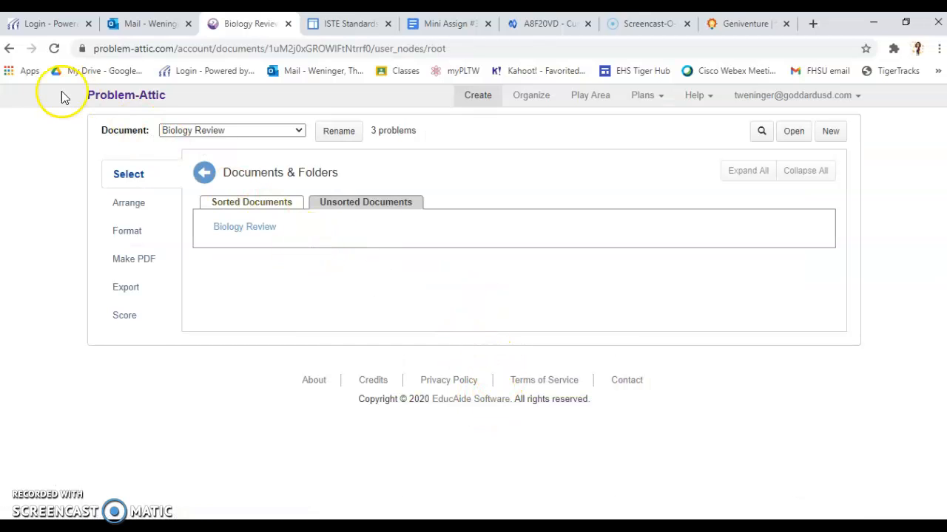
pyautogui.click(7, 49)
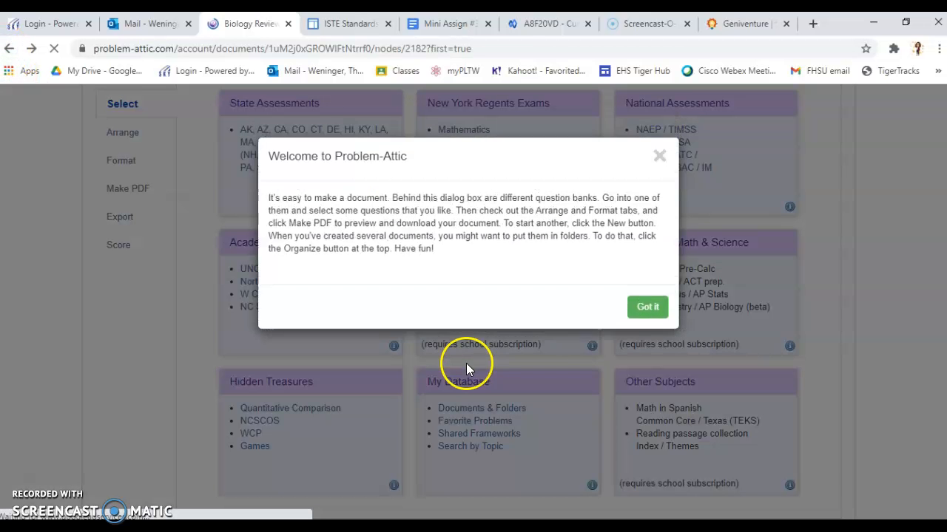
# Step: Search by topic for "biology", choose Organisms, microbiology, and open the Microbiology problems under State Assessments
pyautogui.click(645, 309)
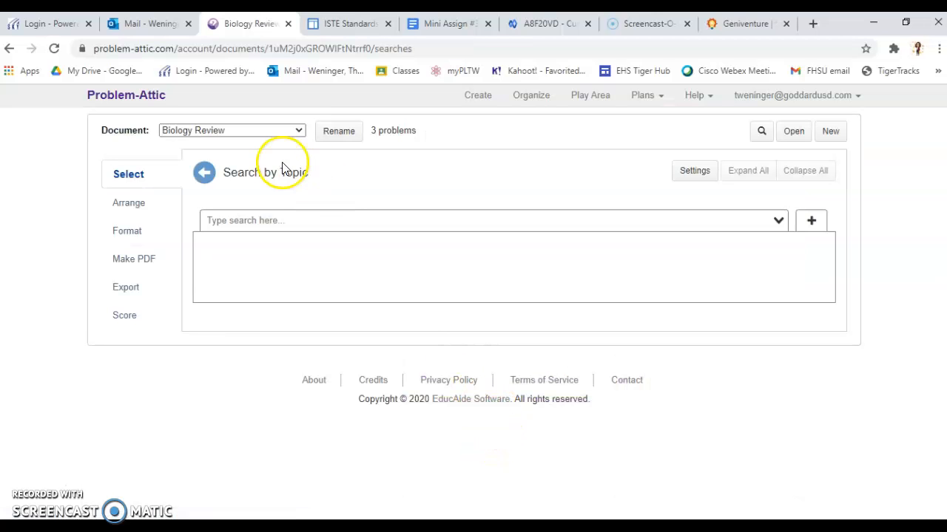
pyautogui.click(315, 221)
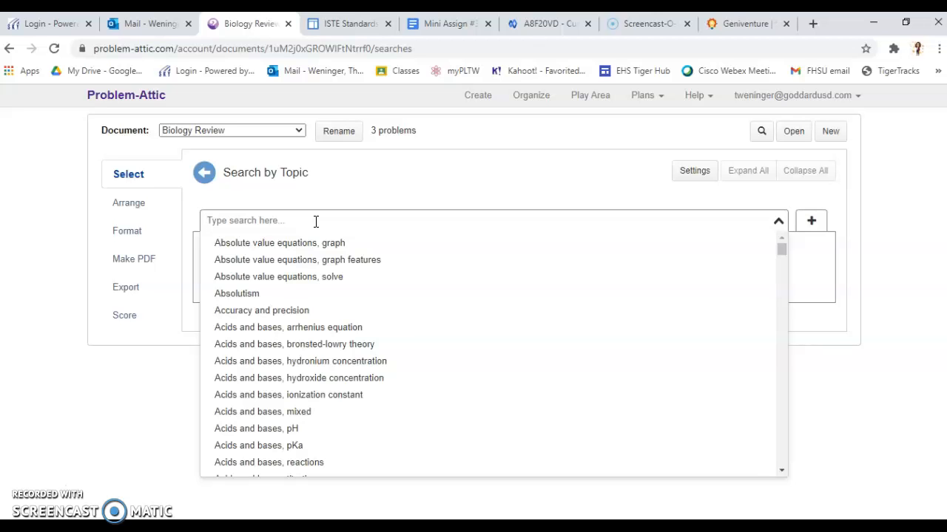
pyautogui.write('biology')
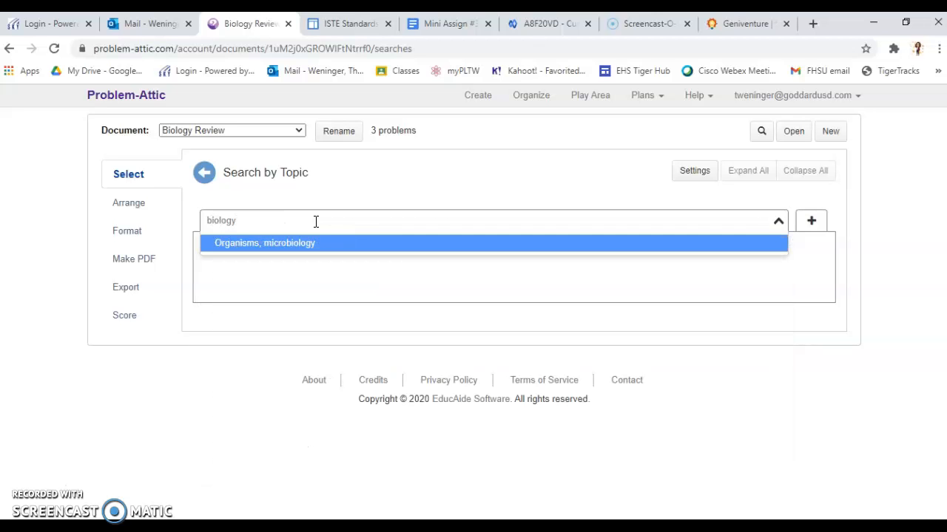
pyautogui.press('Return')
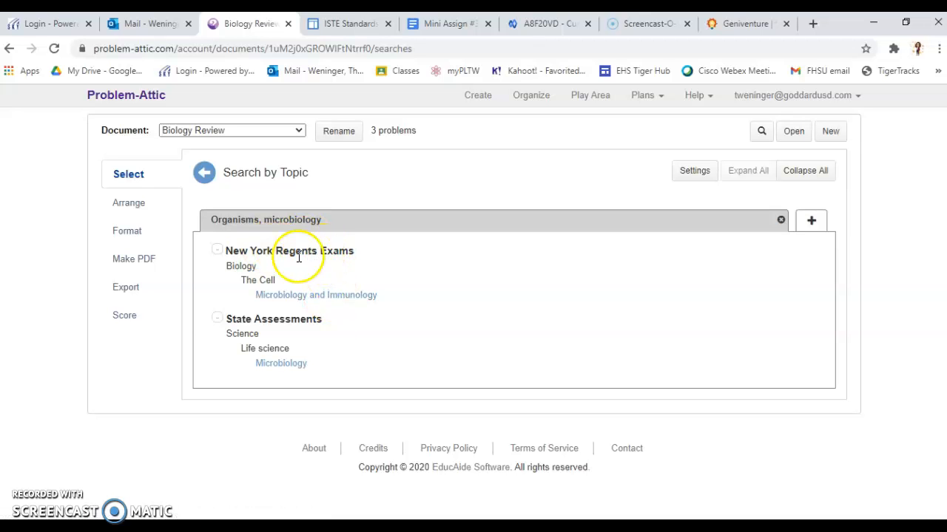
pyautogui.click(281, 363)
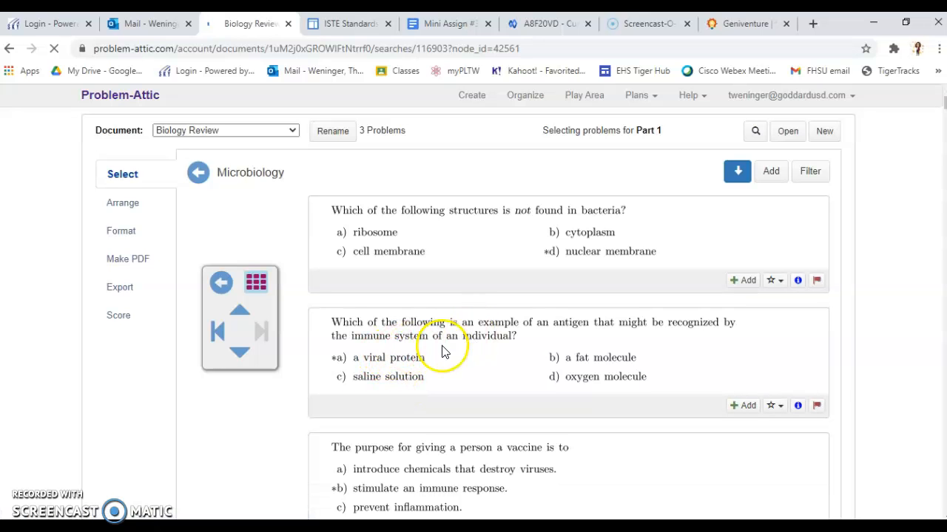
# Step: Add the Microbiology problems on avoiding viral diseases, the scientific field developing vaccinations, and the infection treatable with an antibiotic to Biology Review
pyautogui.click(238, 355)
pyautogui.scroll(10, 583, 370)
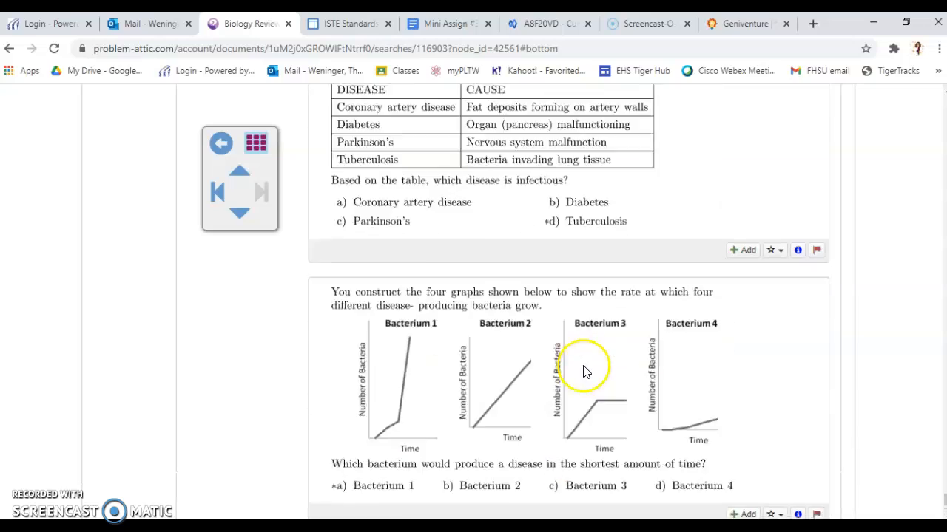
pyautogui.scroll(15, 588, 371)
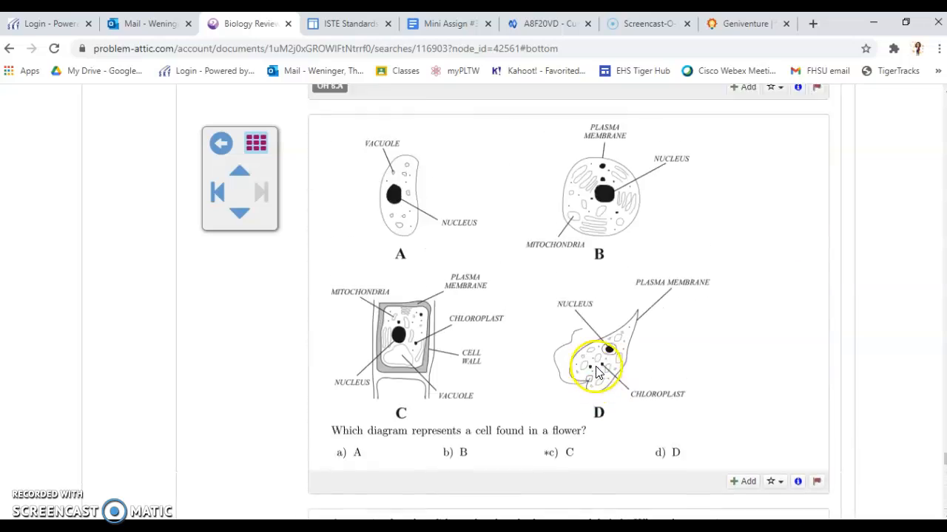
pyautogui.scroll(10, 597, 373)
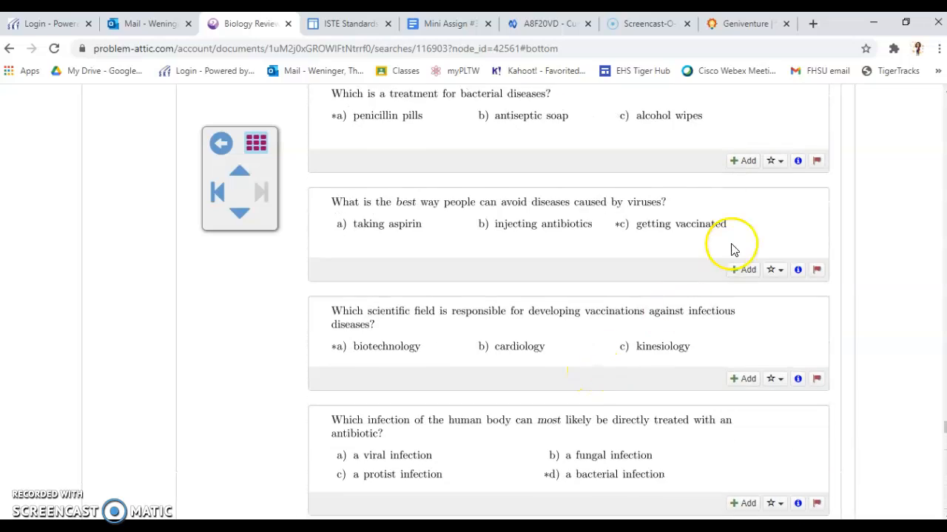
pyautogui.click(746, 272)
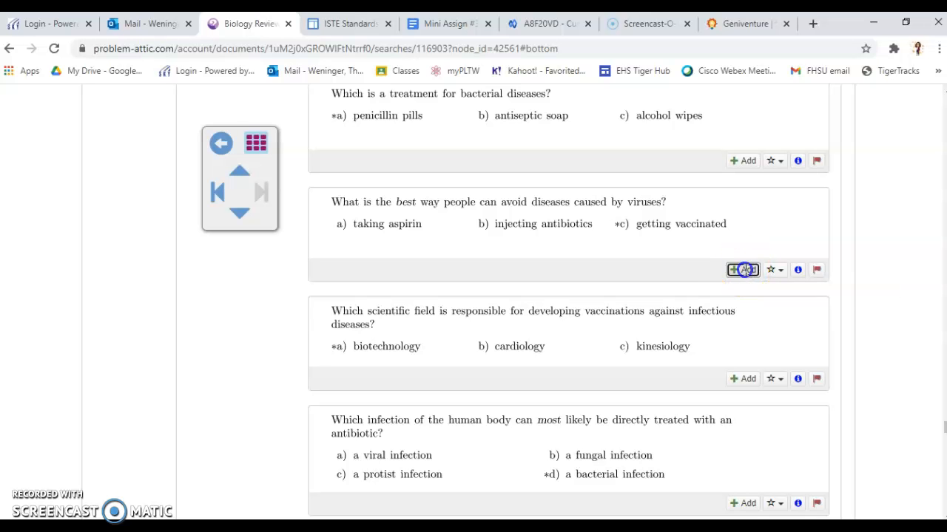
pyautogui.click(747, 272)
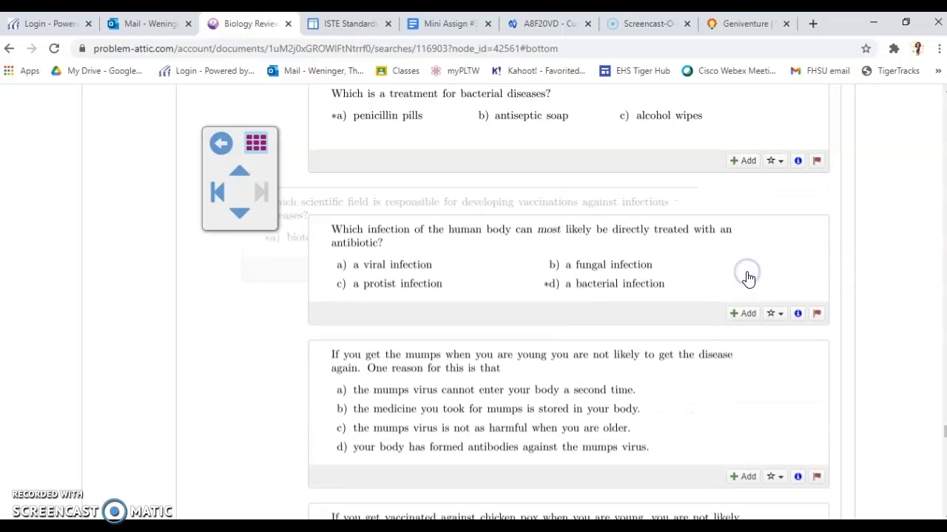
pyautogui.click(745, 287)
pyautogui.scroll(15, 925, 303)
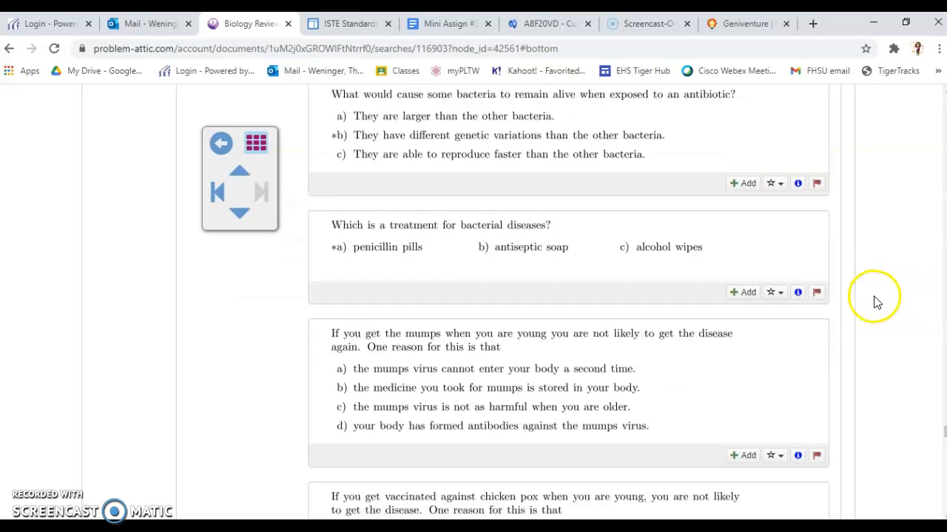
pyautogui.click(242, 176)
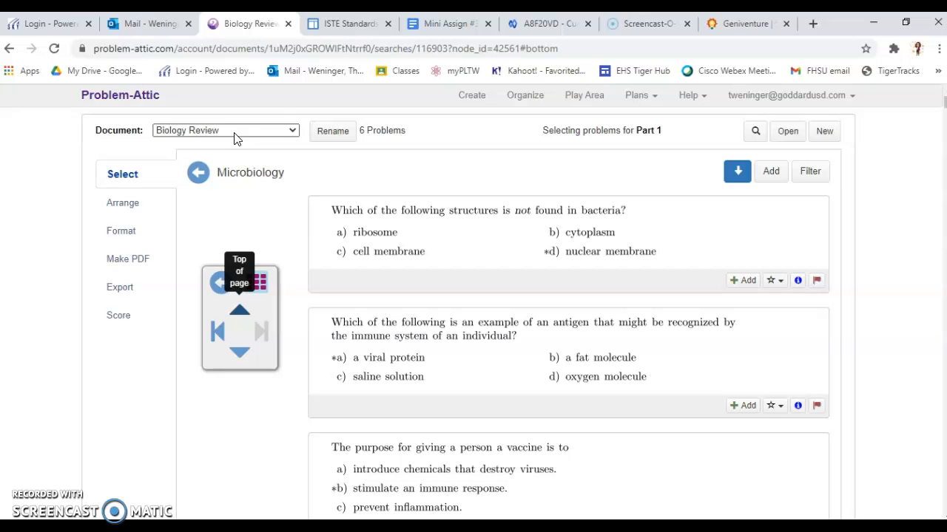
# Step: View the list of available documents and the options for creating a new document
pyautogui.click(291, 131)
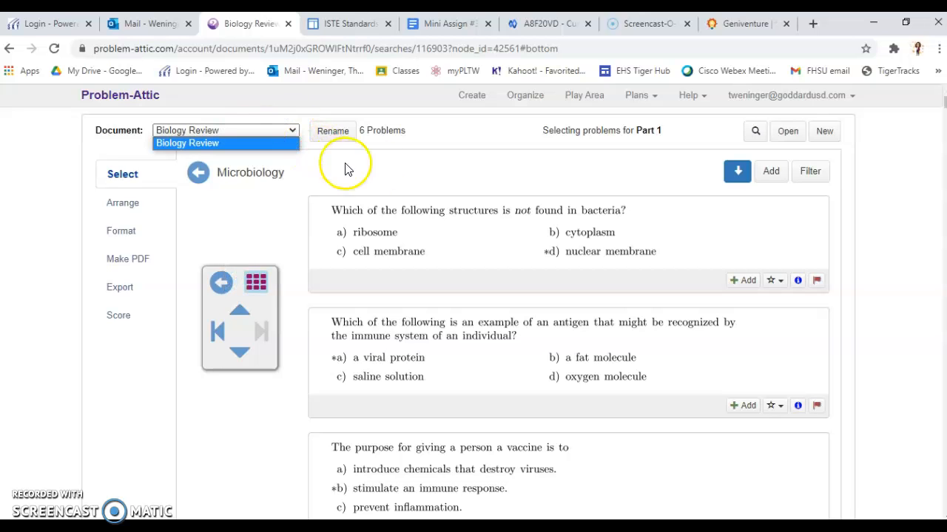
pyautogui.click(446, 147)
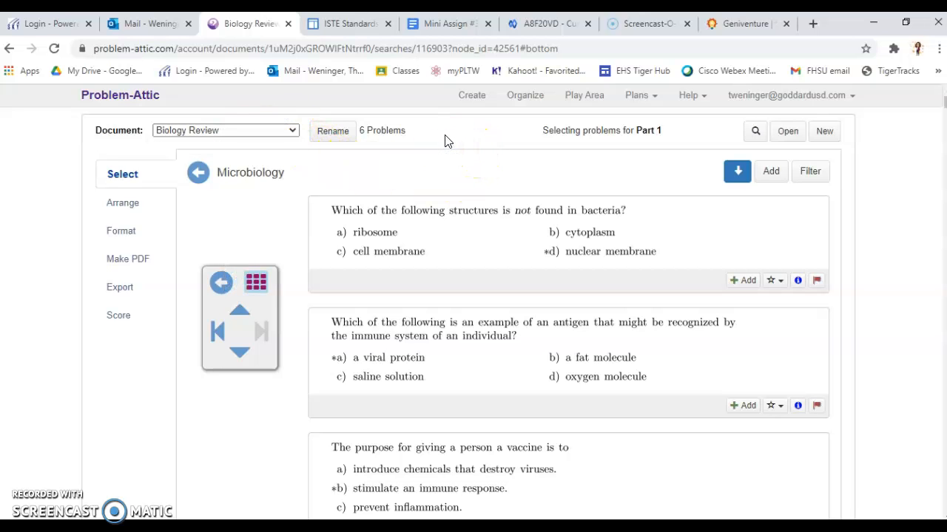
pyautogui.click(823, 133)
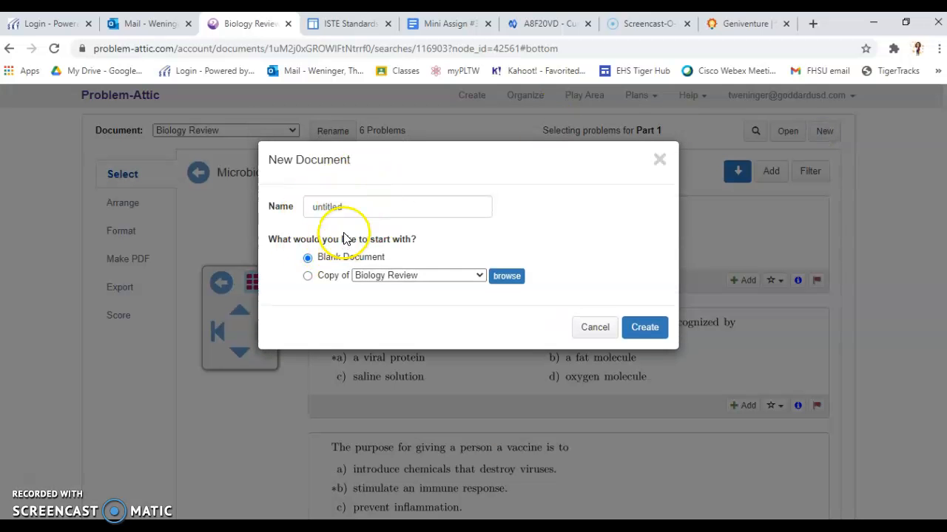
pyautogui.click(659, 160)
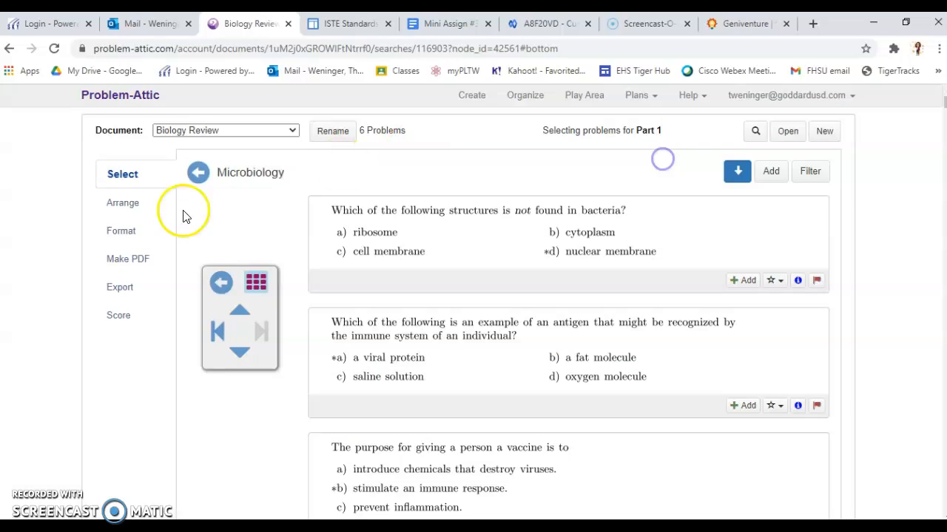
# Step: Rearrange the problems in Part 1, placing the molecular energy table problem fourth and the problem on avoiding viral diseases fifth
pyautogui.click(130, 214)
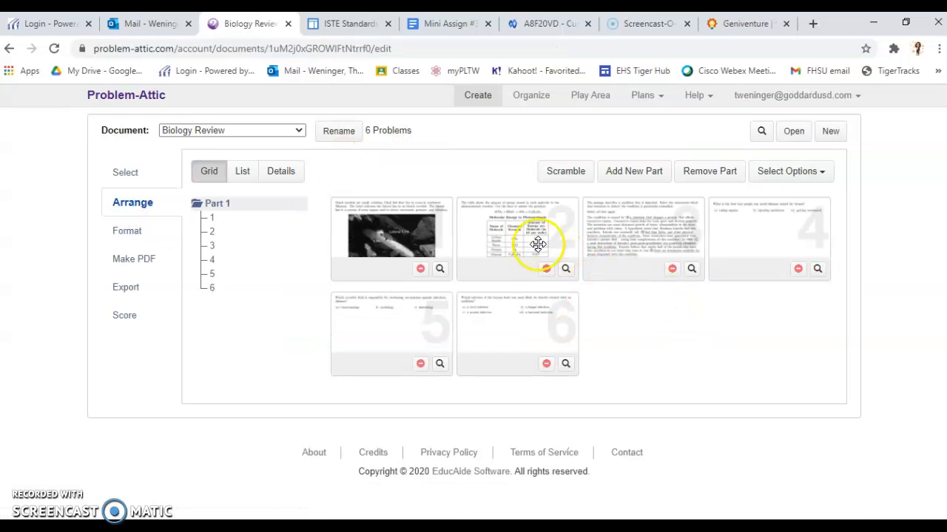
pyautogui.moveTo(534, 227); pyautogui.dragTo(648, 342)
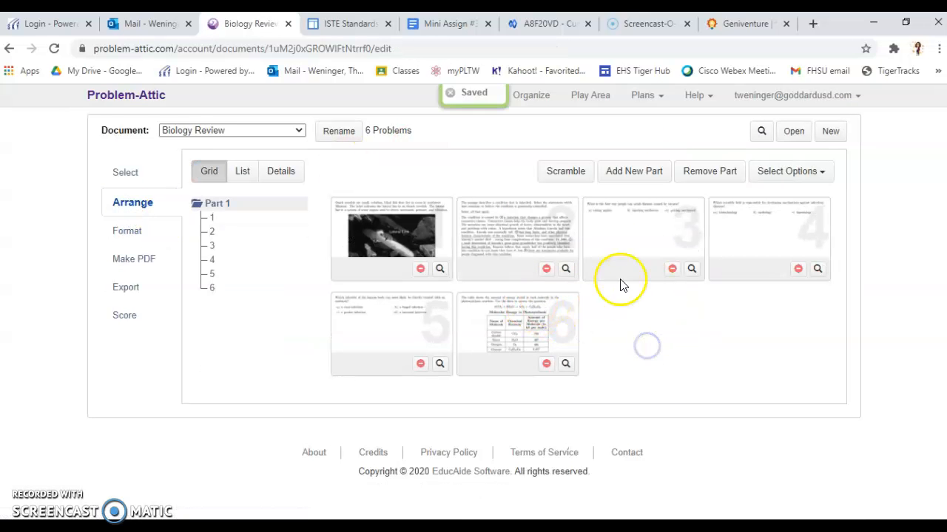
pyautogui.moveTo(747, 265); pyautogui.dragTo(656, 334)
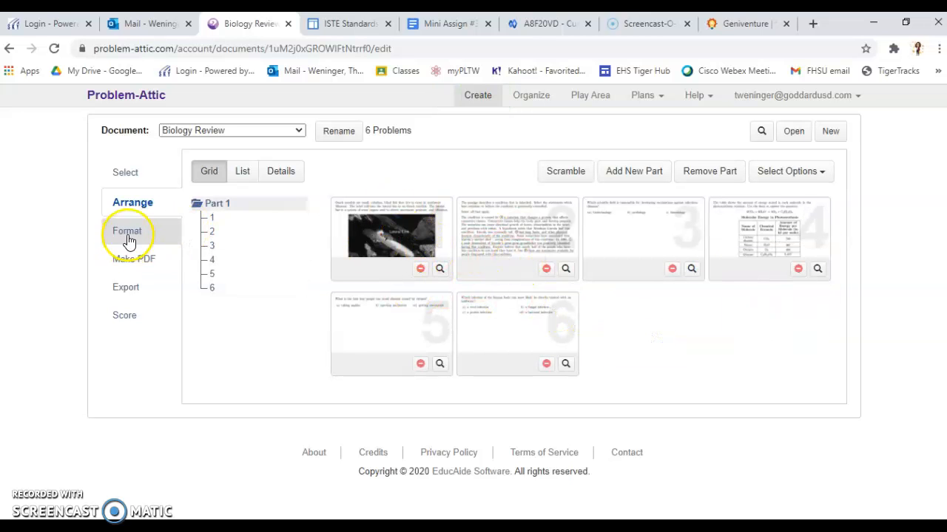
# Step: Preview the first problem in Part 1 at full size and close the preview
pyautogui.click(209, 217)
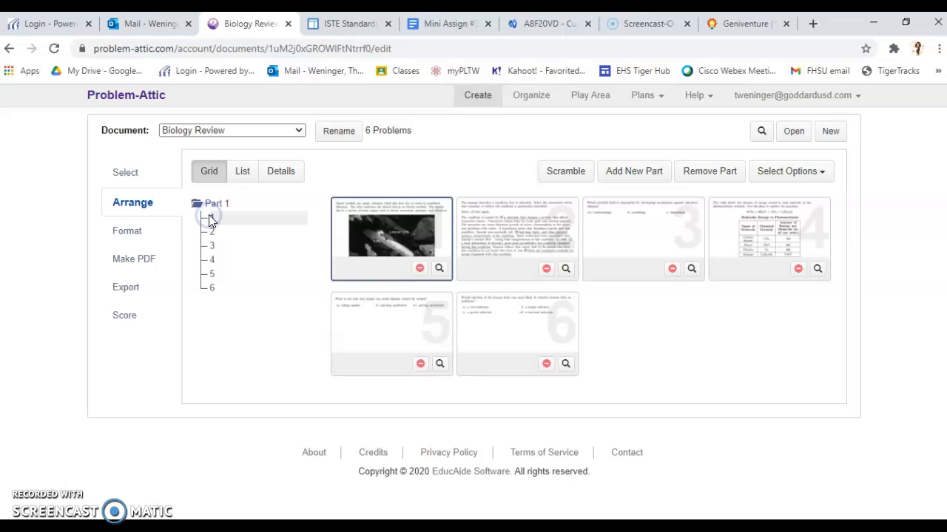
pyautogui.click(439, 268)
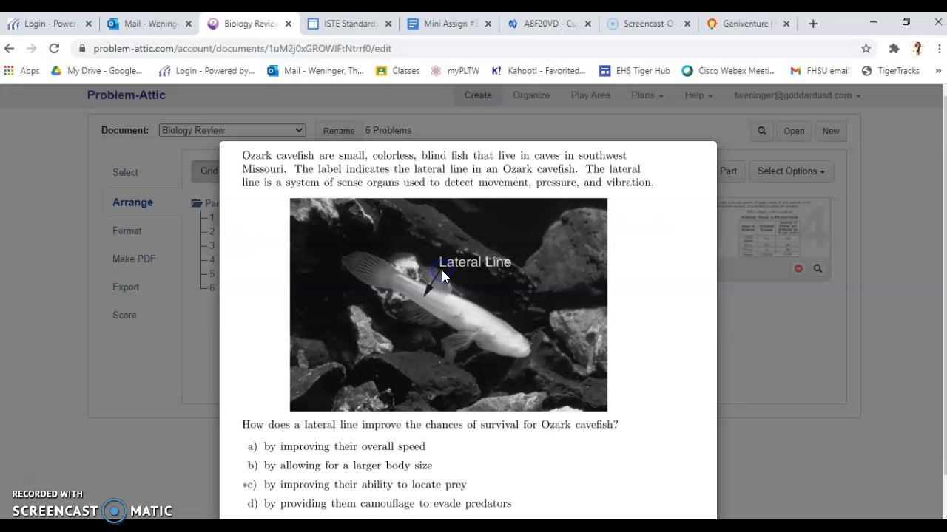
pyautogui.click(164, 337)
# Step: Set the document's format template to One Column + Answer Spaces and review the header settings
pyautogui.click(126, 230)
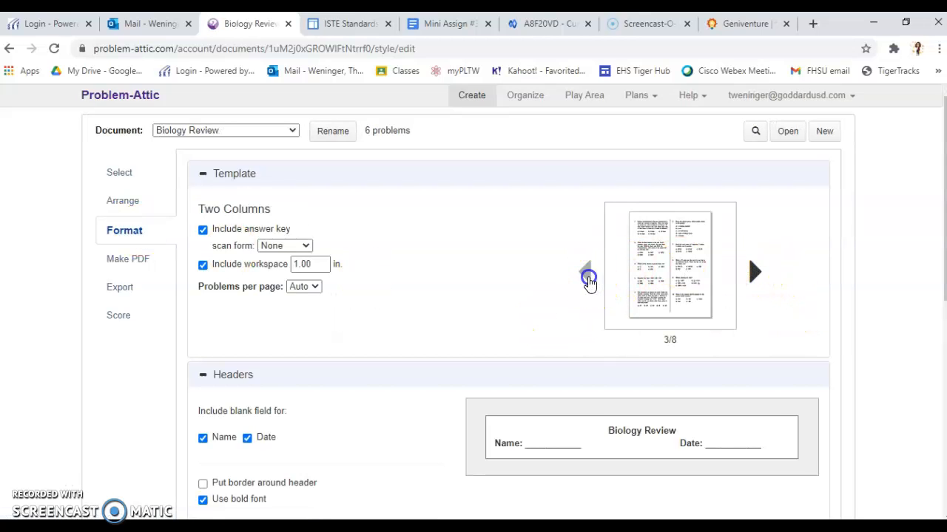
pyautogui.click(585, 275)
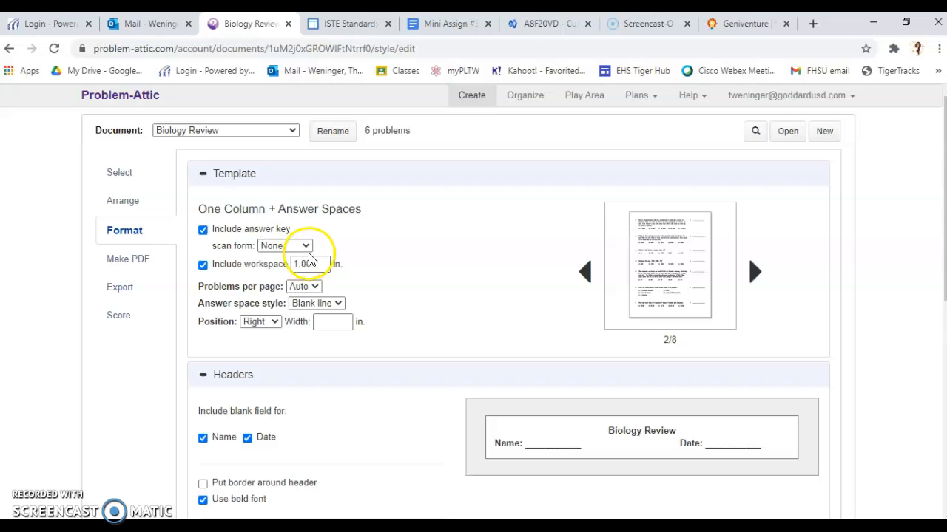
pyautogui.scroll(-2, 845, 260)
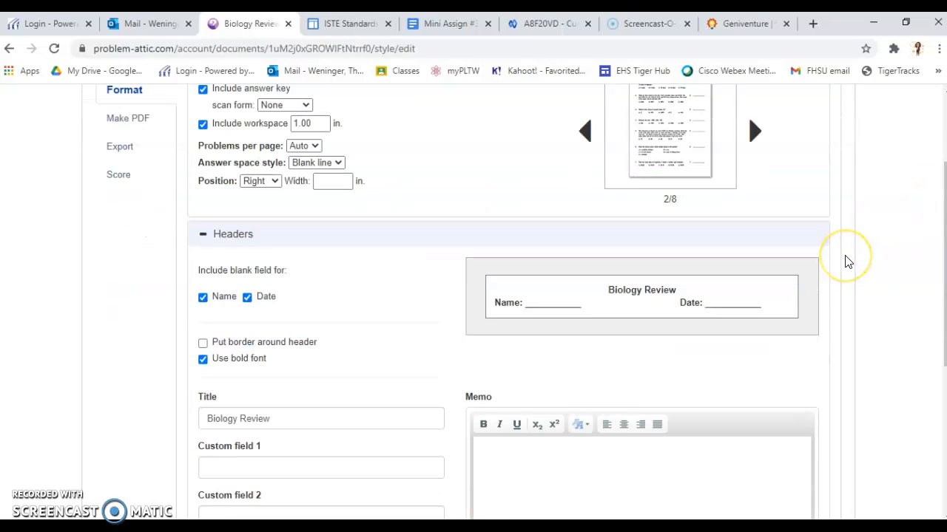
pyautogui.scroll(-1, 845, 261)
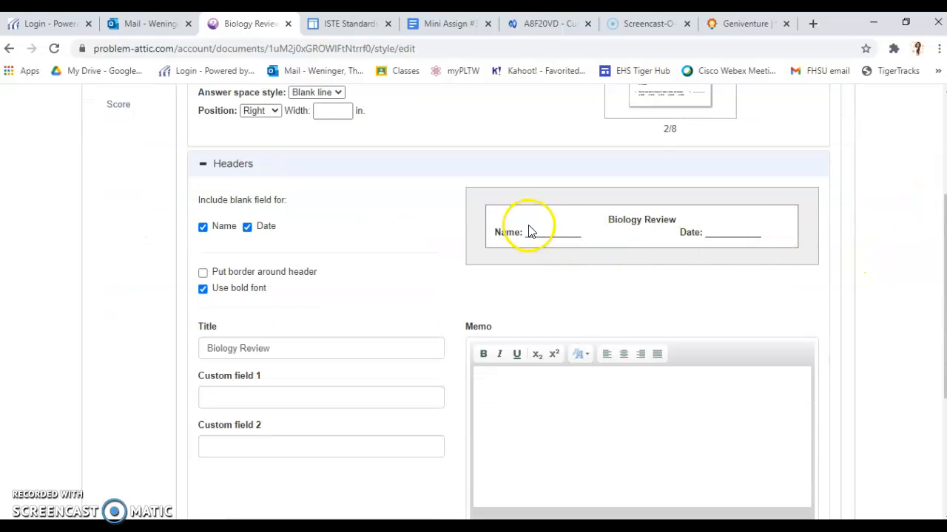
pyautogui.scroll(-3, 500, 273)
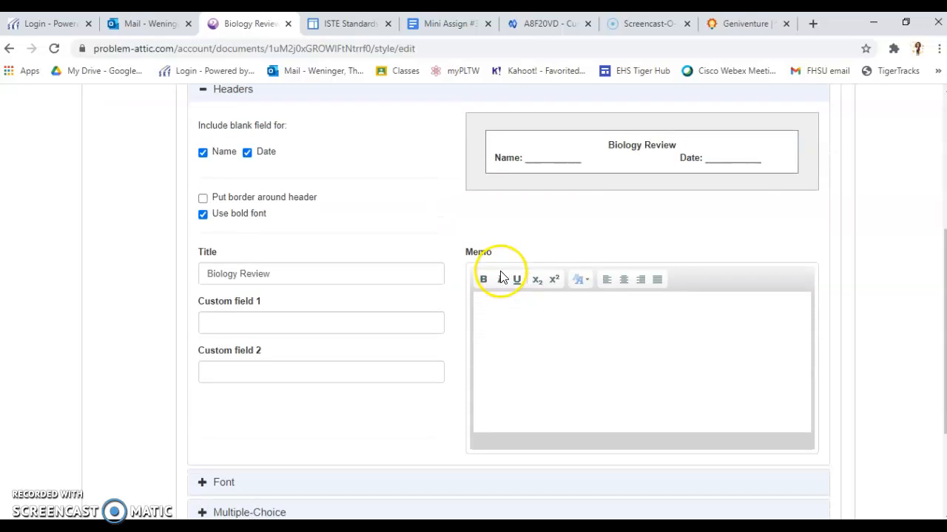
# Step: Review the font type and size options and the multiple-choice label and layout settings in the document format
pyautogui.click(224, 346)
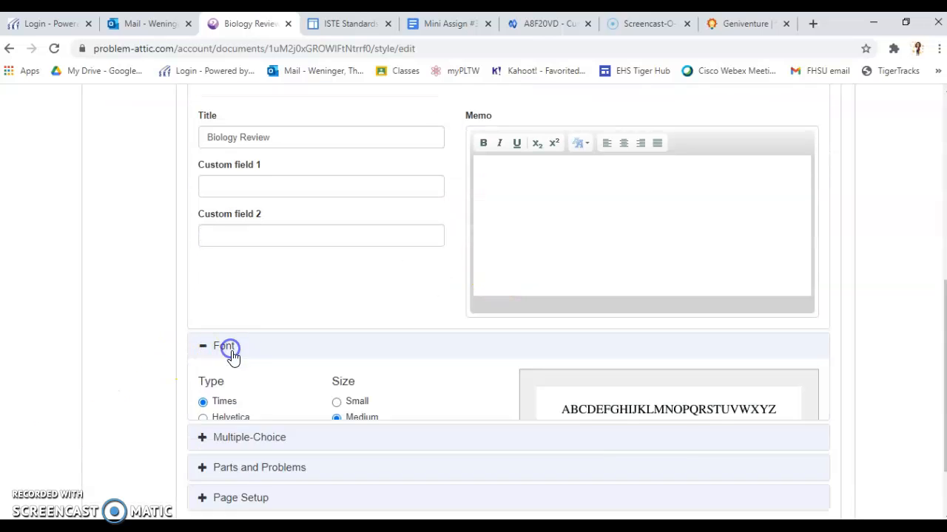
pyautogui.scroll(-2, 287, 407)
pyautogui.click(268, 393)
pyautogui.scroll(-3, 341, 380)
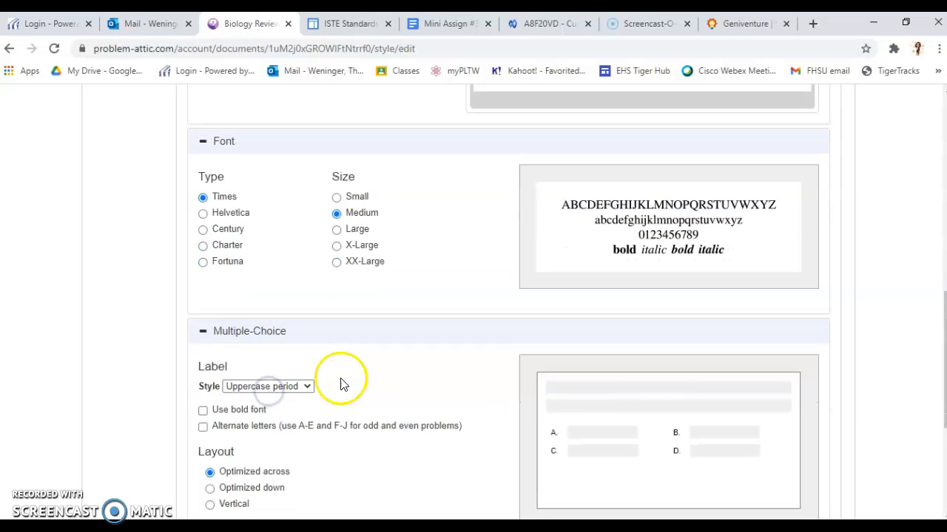
pyautogui.scroll(-2, 337, 380)
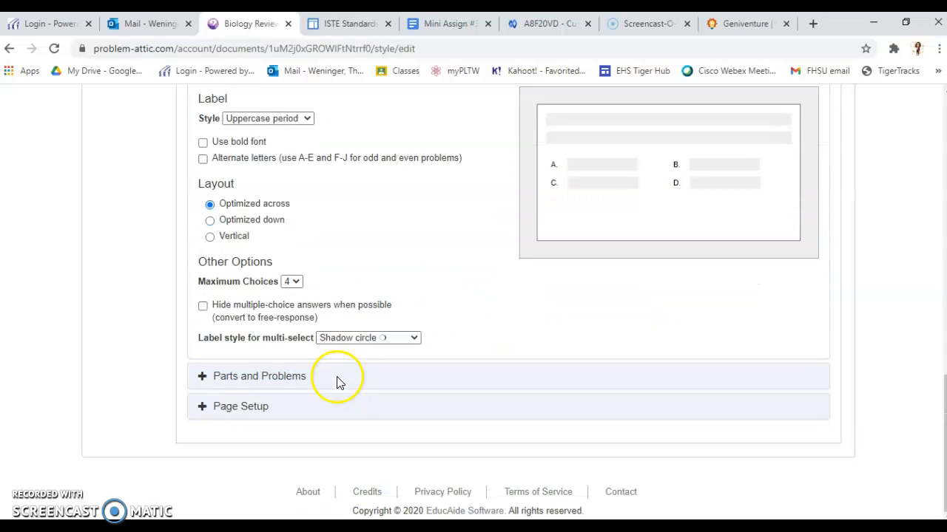
# Step: Review the Parts and Problems numbering and label settings and the Page Setup paper size, orientation and margins
pyautogui.click(289, 376)
pyautogui.scroll(-2, 414, 385)
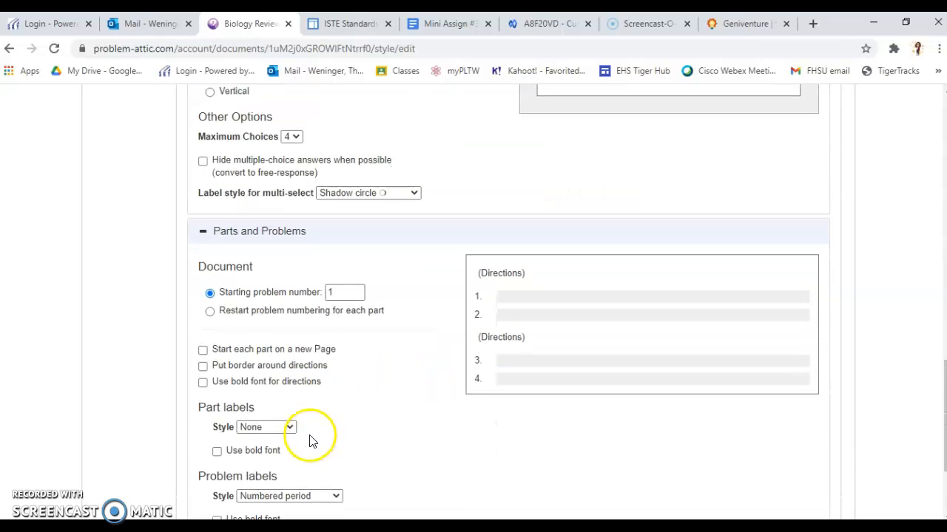
pyautogui.scroll(-2, 288, 444)
pyautogui.click(260, 427)
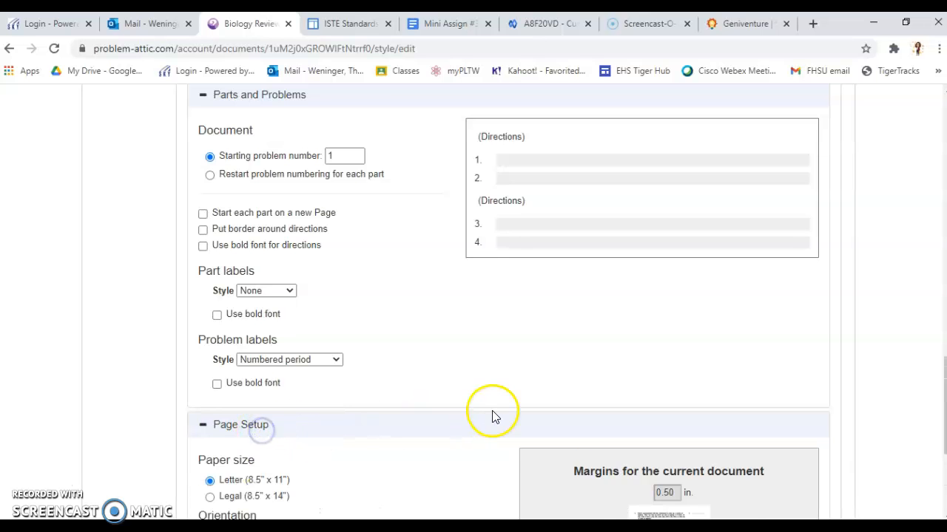
pyautogui.scroll(-2, 488, 416)
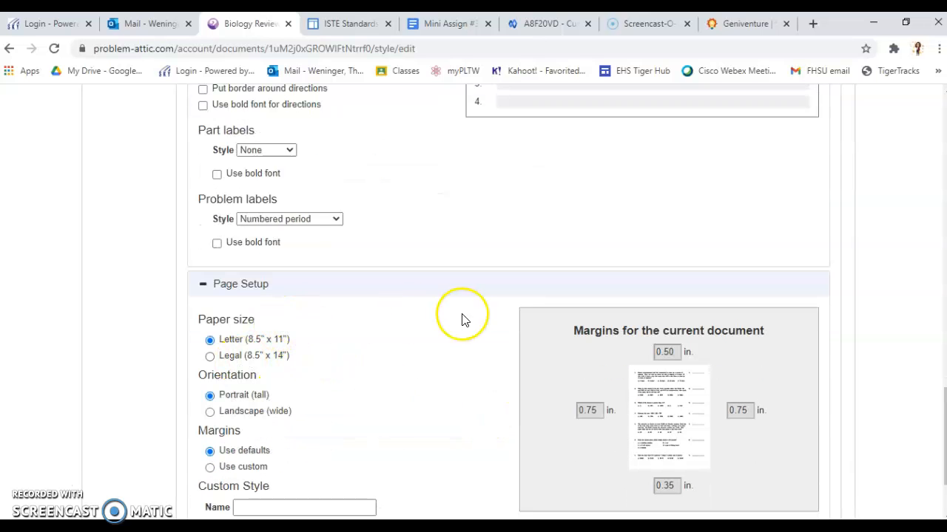
pyautogui.scroll(-2, 444, 333)
pyautogui.scroll(10, 381, 394)
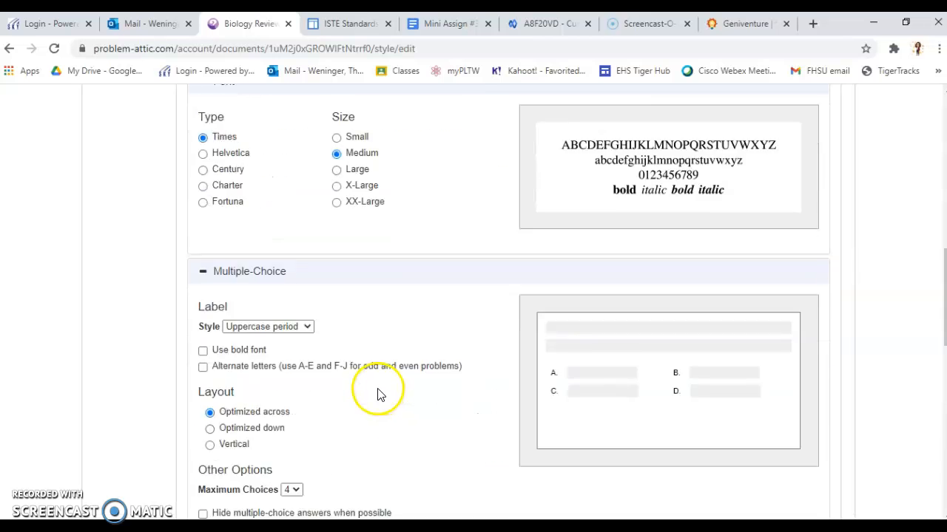
# Step: Generate the PDF preview of the Biology Review document, leaving the format settings page without saving
pyautogui.click(126, 262)
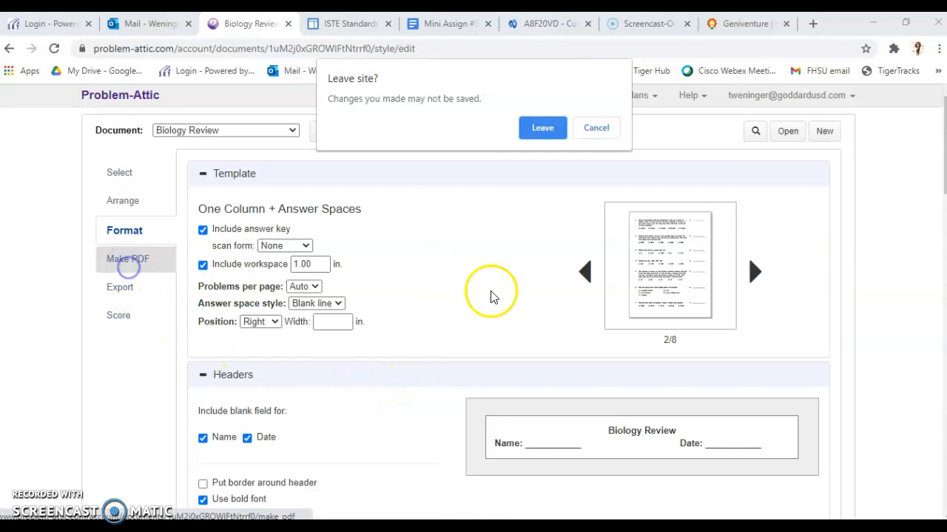
pyautogui.click(542, 128)
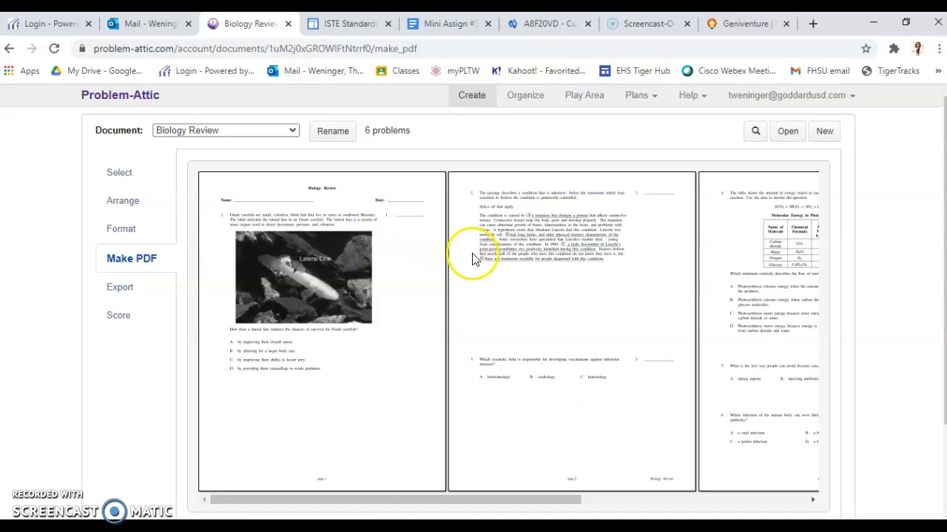
pyautogui.scroll(-3, 481, 252)
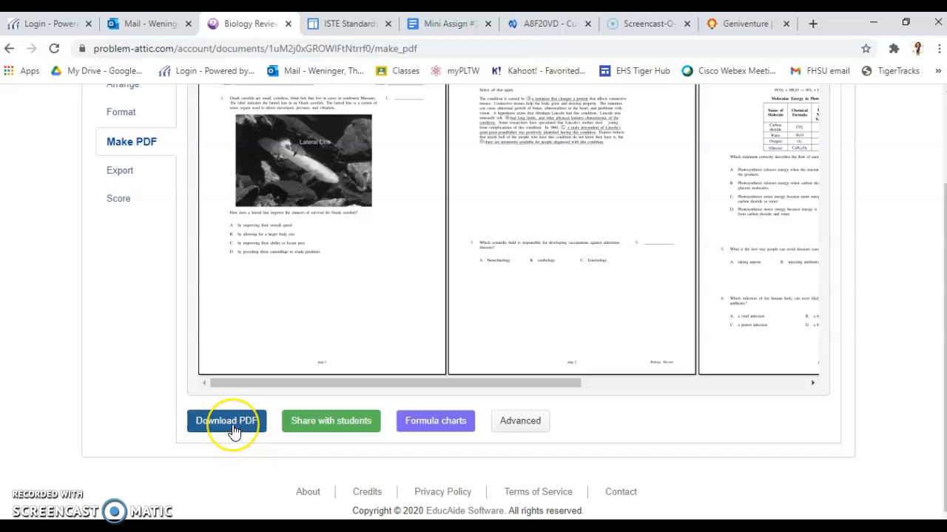
# Step: Share the PDF with students through Google Classroom as a new assignment for the BIOLOGY Group A class
pyautogui.click(323, 422)
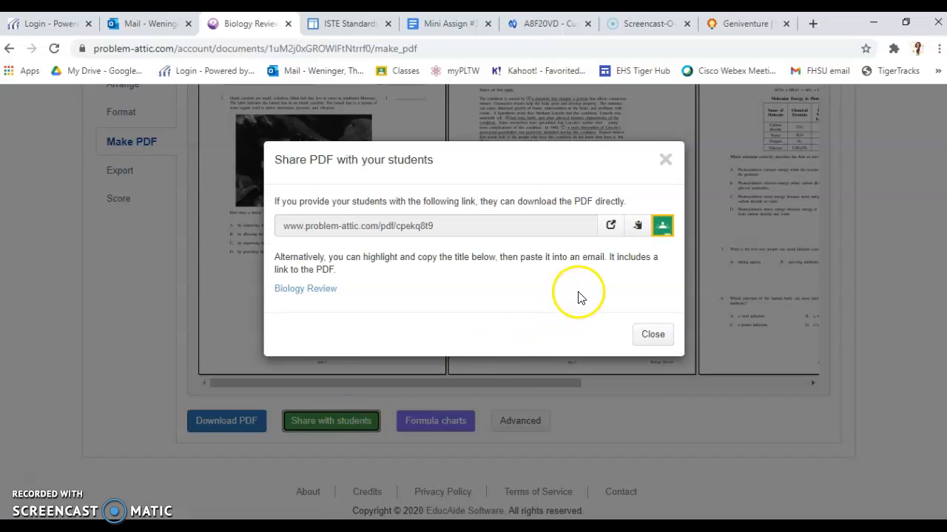
pyautogui.click(662, 229)
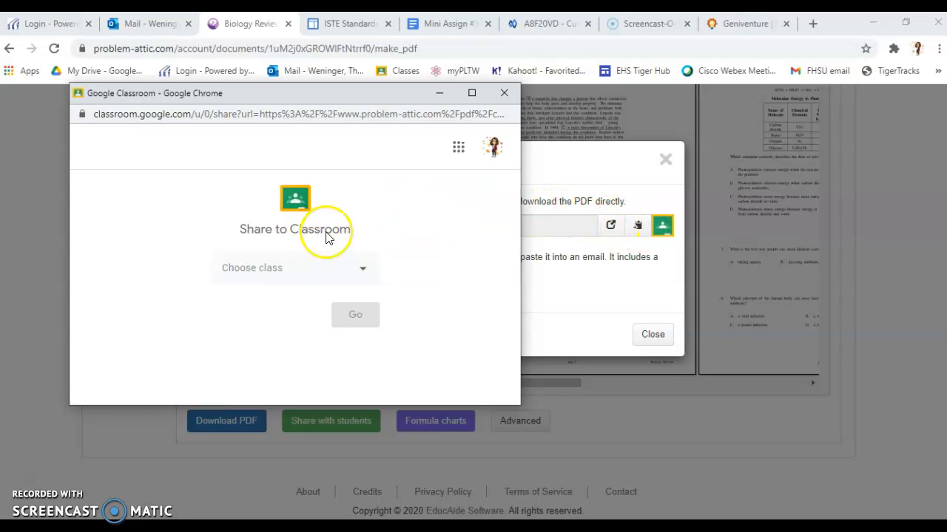
pyautogui.click(362, 271)
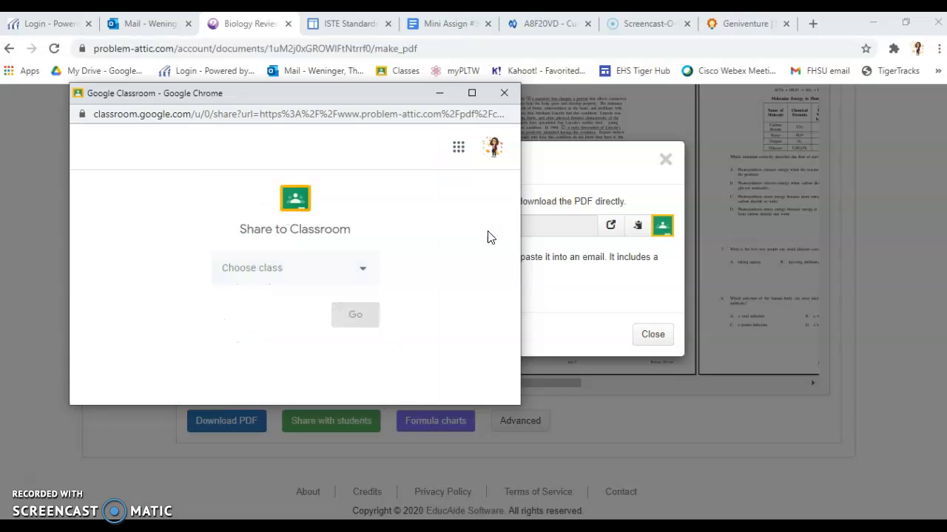
pyautogui.click(362, 274)
pyautogui.moveTo(428, 231); pyautogui.dragTo(415, 316)
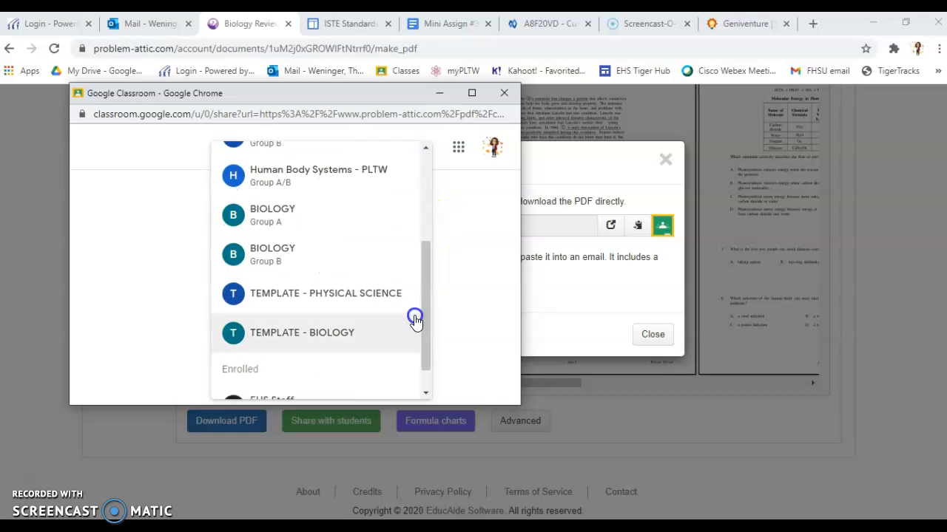
pyautogui.click(335, 225)
pyautogui.click(358, 334)
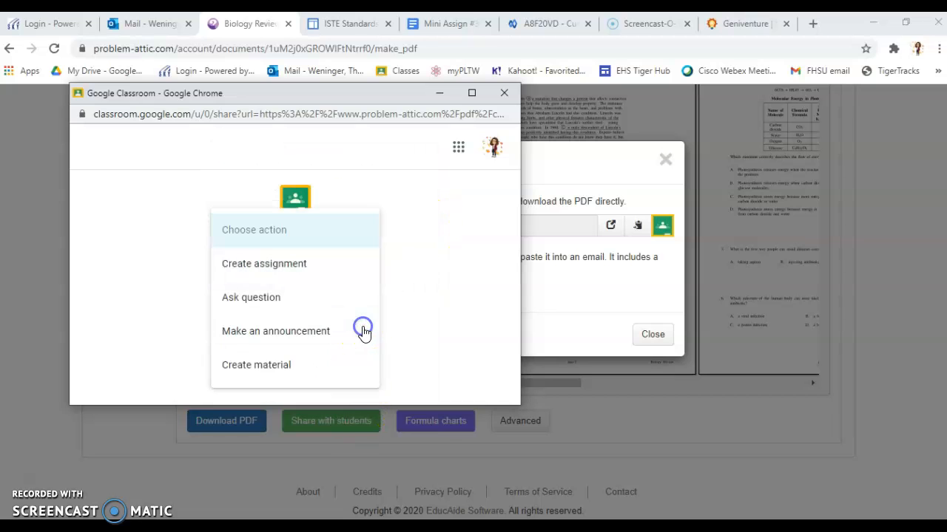
pyautogui.click(281, 266)
pyautogui.click(366, 371)
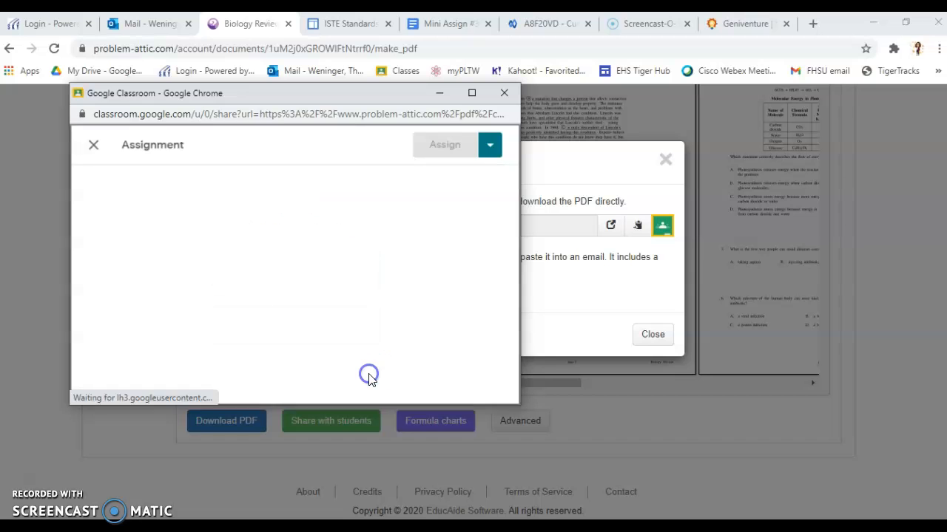
# Step: Check the PDF link and settings in the draft assignment, and close it and the sharing dialog without assigning
pyautogui.scroll(-2, 312, 296)
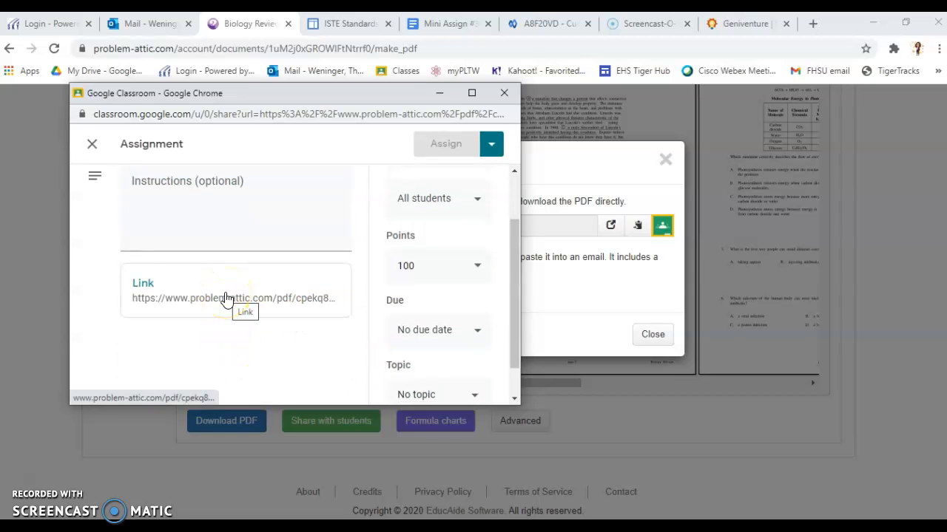
pyautogui.scroll(1, 227, 298)
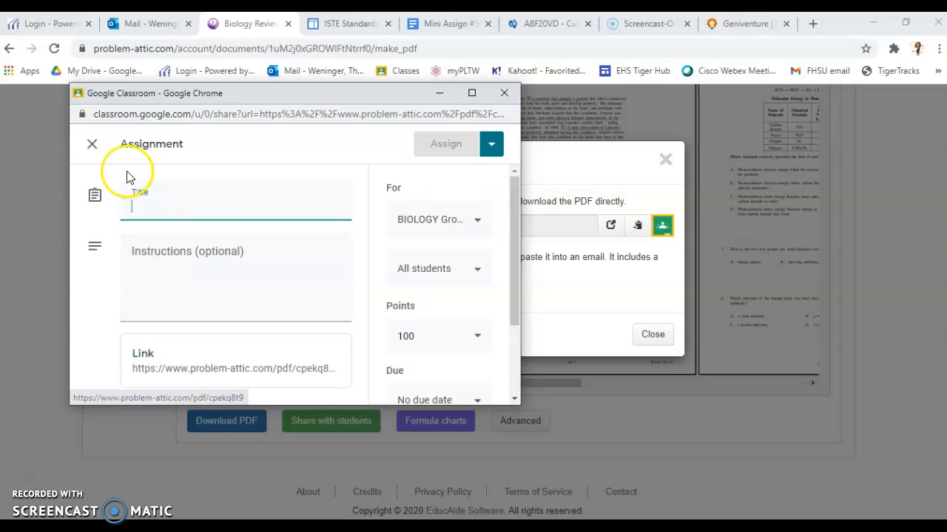
pyautogui.click(91, 143)
pyautogui.click(505, 93)
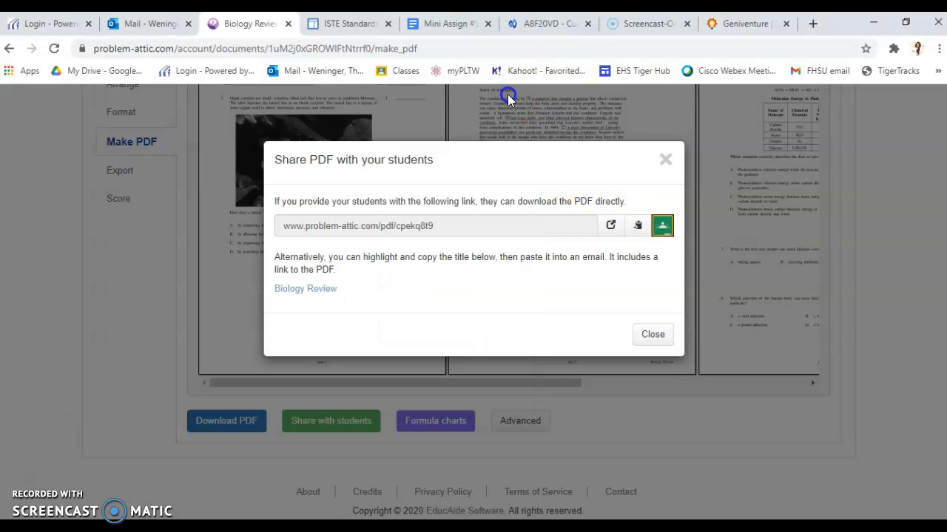
pyautogui.click(662, 159)
# Step: View the document's Export options and the Score page
pyautogui.click(123, 171)
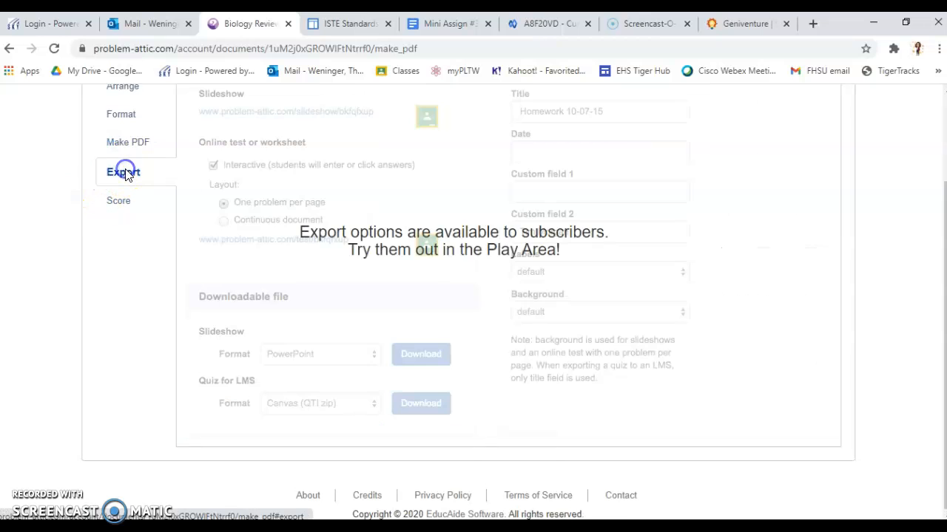
pyautogui.click(121, 207)
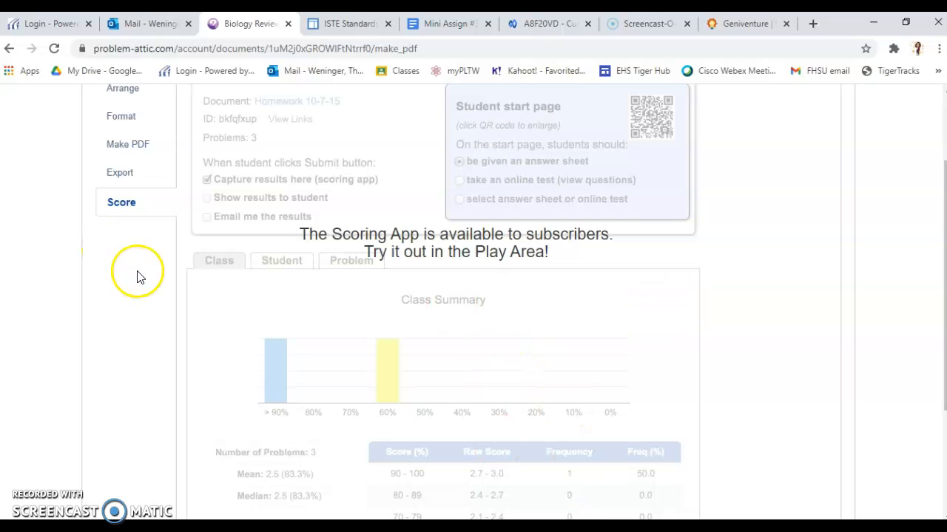
pyautogui.scroll(2, 267, 275)
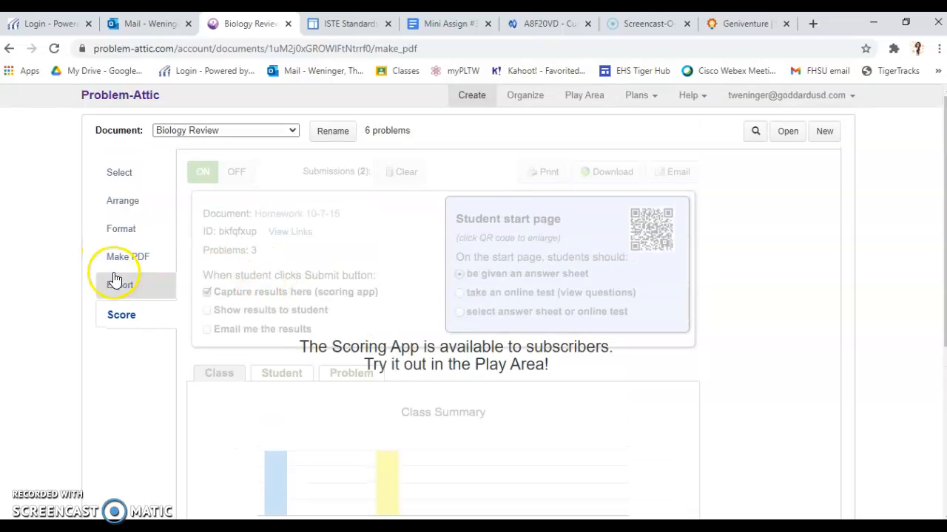
# Step: Return to the PDF preview of the Biology Review and examine its pages
pyautogui.click(132, 259)
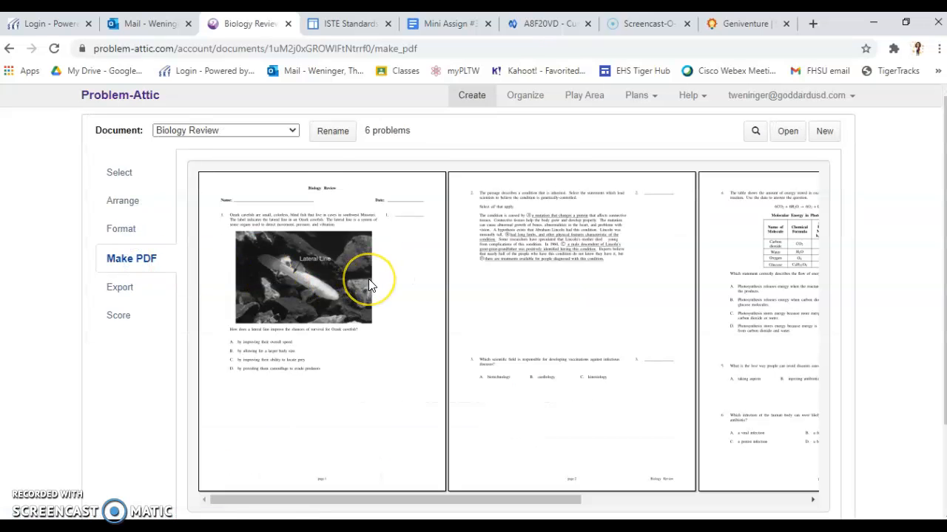
pyautogui.scroll(-2, 370, 285)
pyautogui.scroll(1, 370, 285)
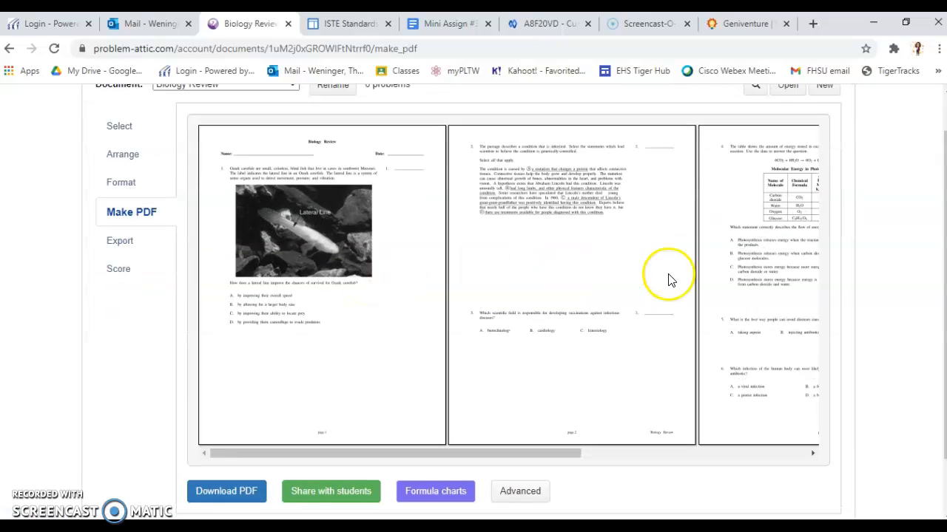
pyautogui.moveTo(767, 333); pyautogui.dragTo(512, 328)
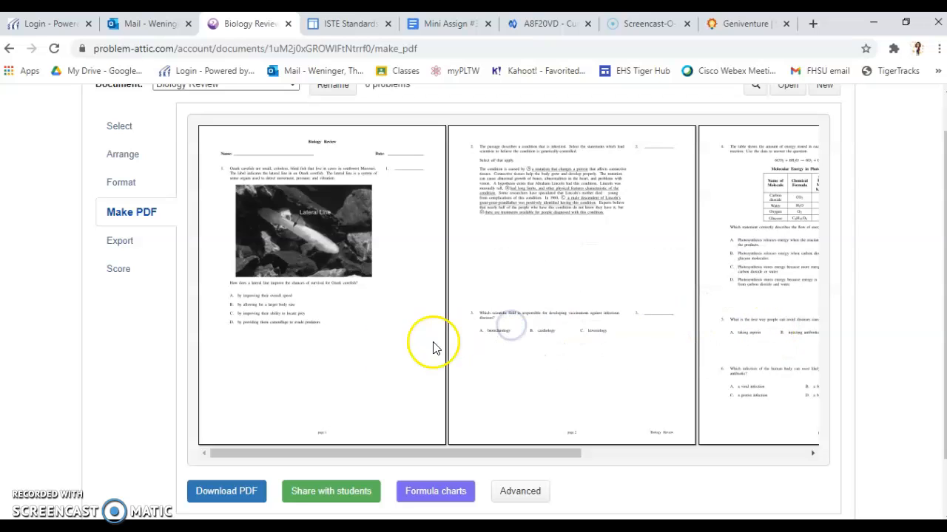